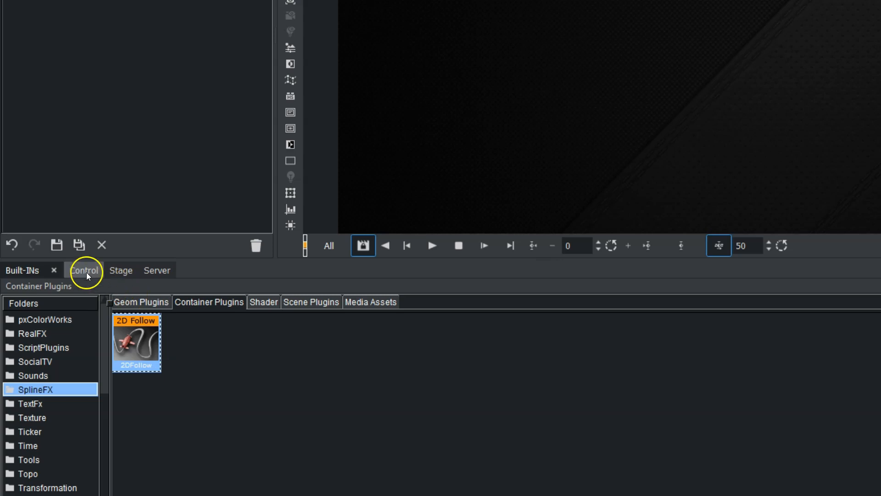
Step: Add a 2D Ribbon geometry to the empty scene tree and turn on its Interactive Mode
click(139, 303)
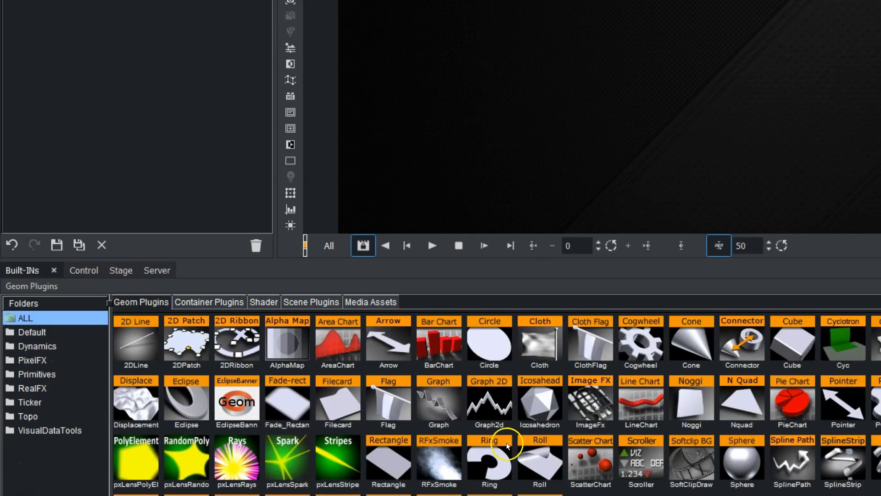
drag(214, 351, 110, 139)
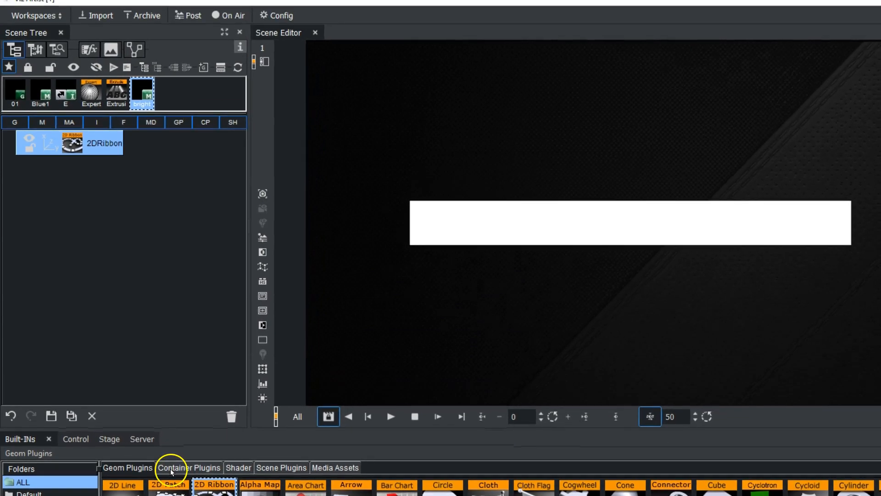
click(196, 408)
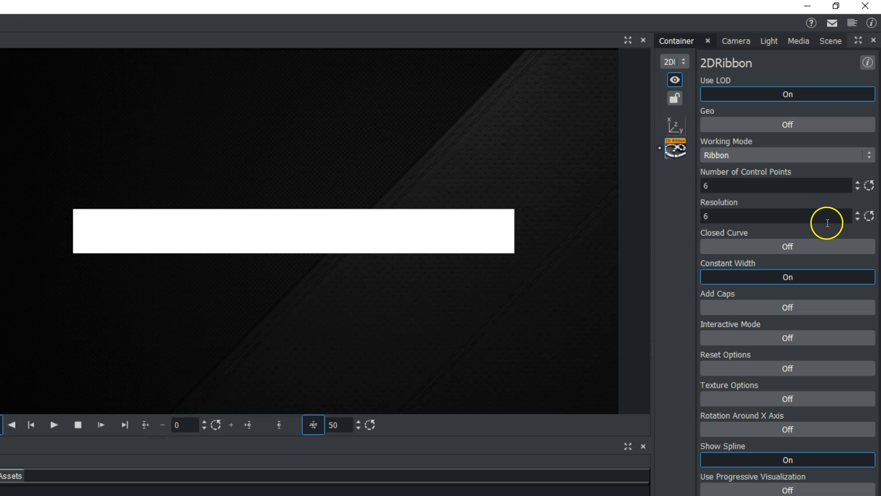
click(769, 338)
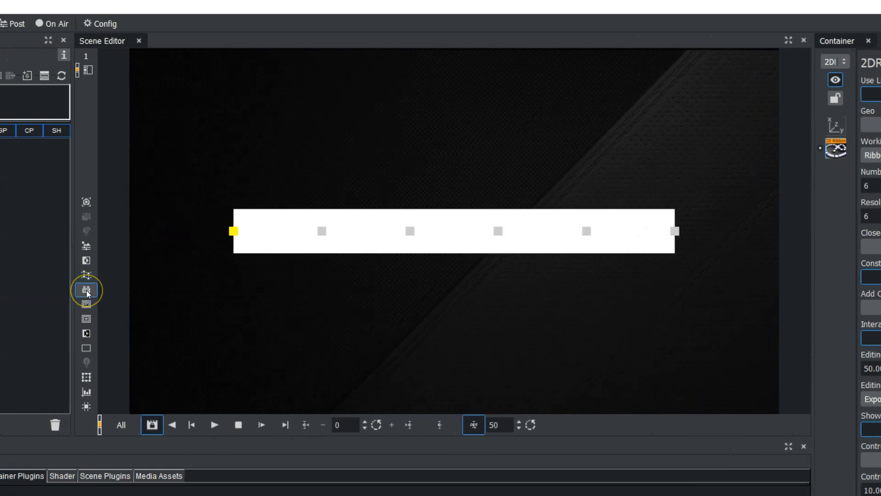
Step: Reshape the ribbon into a wave across the scene by moving its control points alternately up and down
click(86, 290)
drag(233, 231, 152, 68)
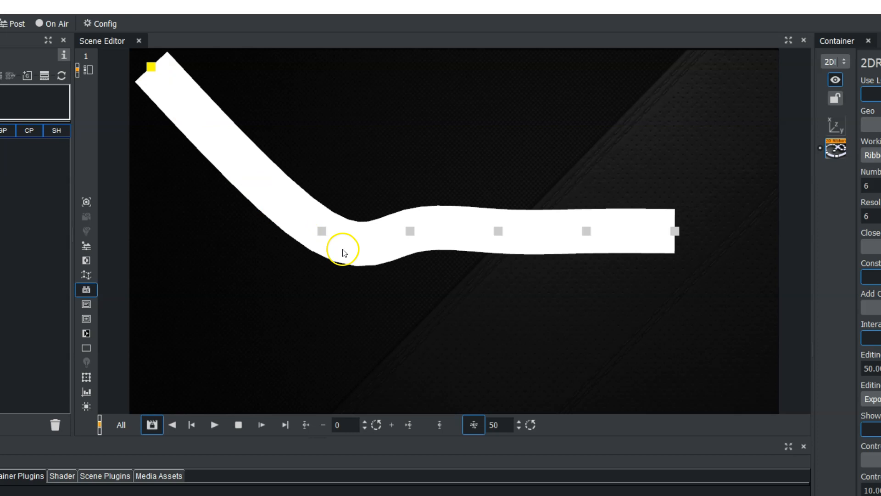
drag(323, 235, 295, 329)
drag(411, 228, 395, 102)
drag(500, 233, 506, 339)
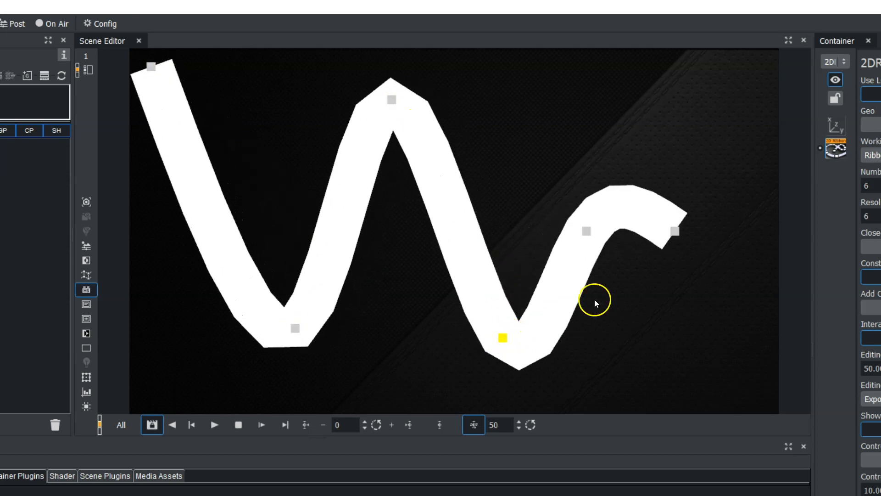
drag(674, 232, 757, 339)
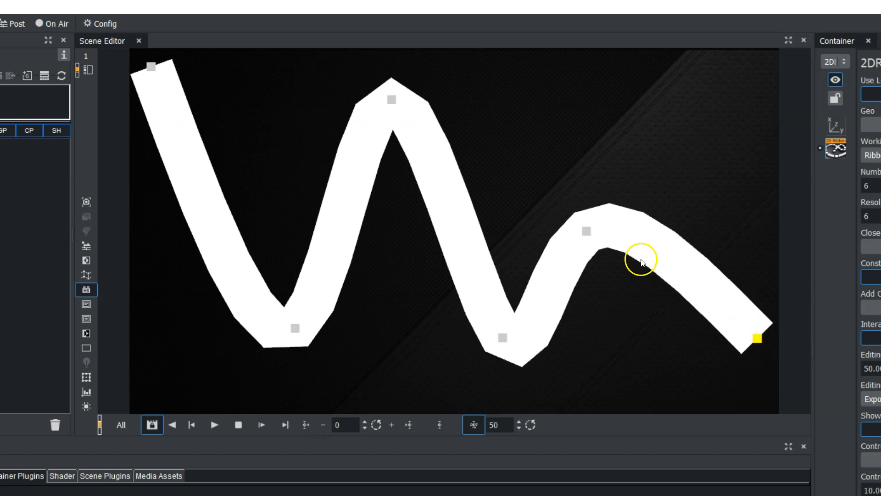
drag(584, 231, 618, 113)
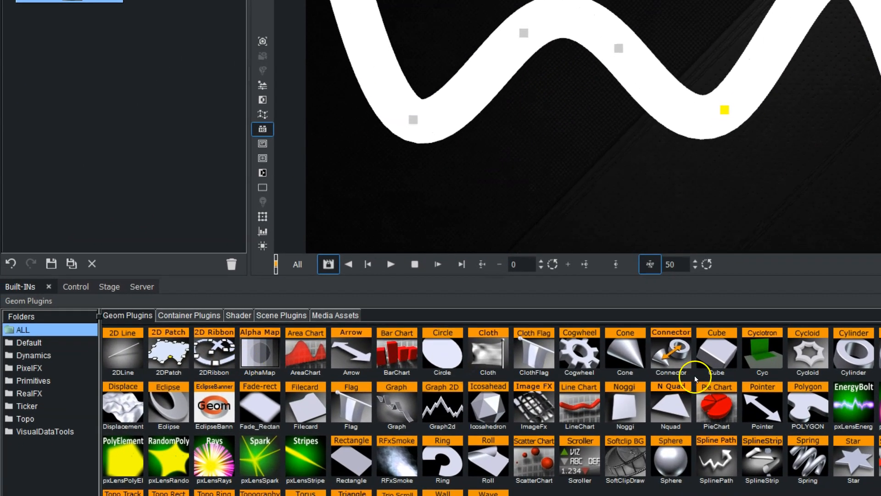
Step: Add a Cone to the scene tree and apply the bright material to it
drag(625, 354, 53, 25)
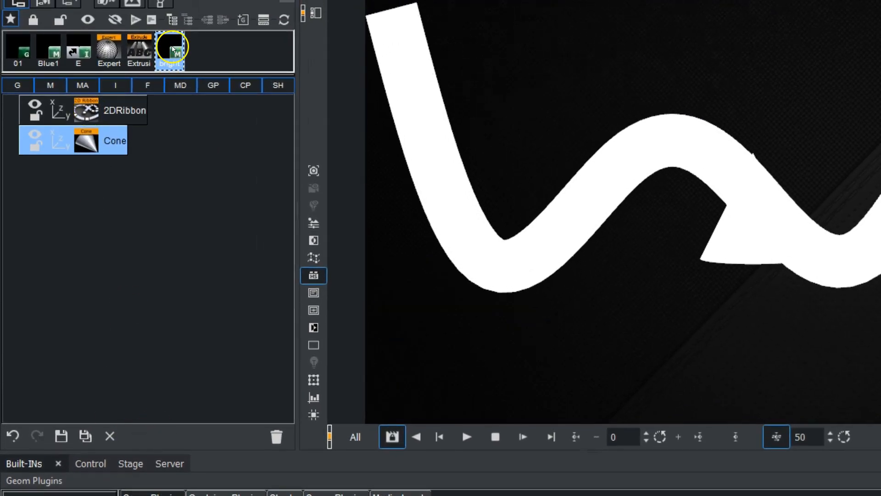
drag(172, 49, 150, 135)
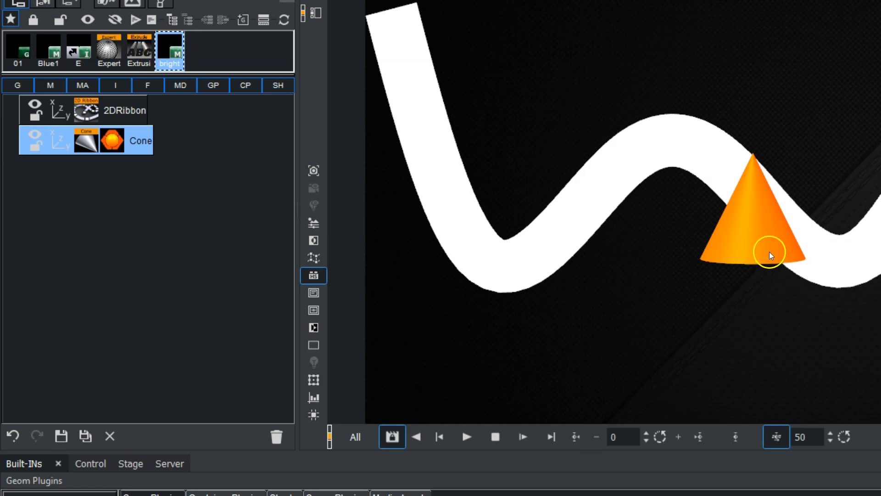
Step: Nest the cone under the 2DRibbon container, add the 2DFollow container plugin to it and open the plugin's settings
click(195, 486)
click(165, 353)
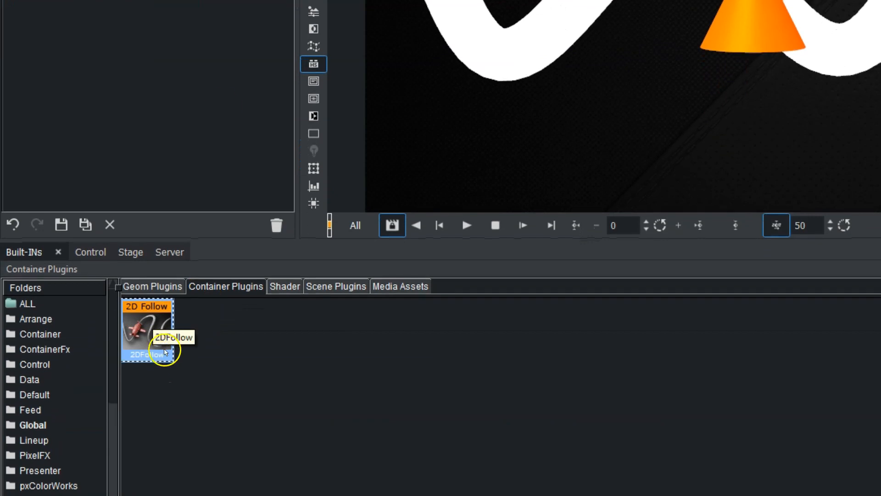
drag(165, 352, 160, 79)
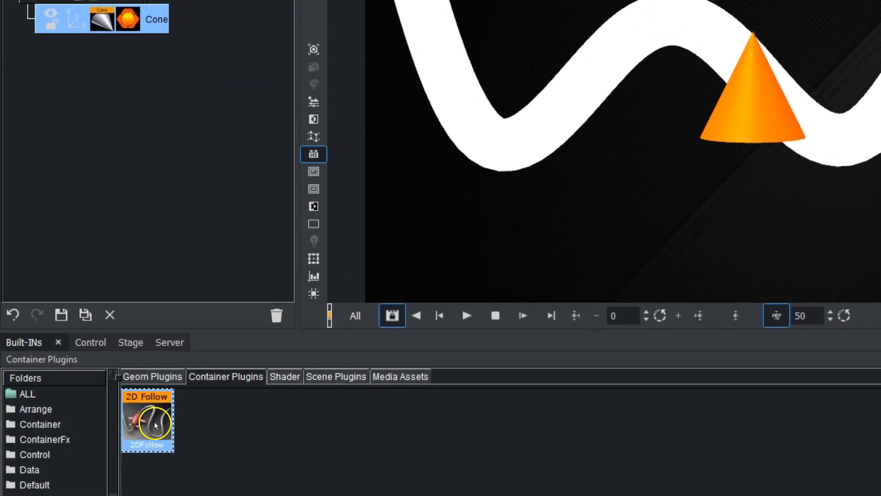
drag(152, 419, 156, 121)
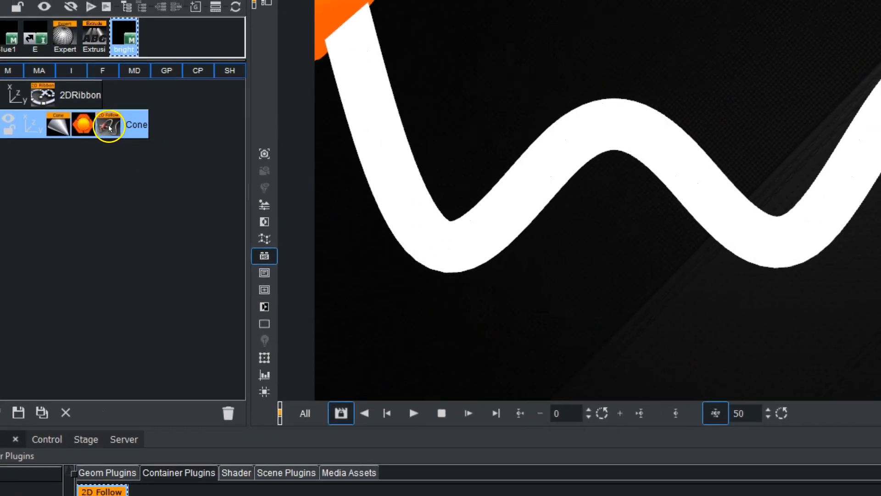
click(155, 122)
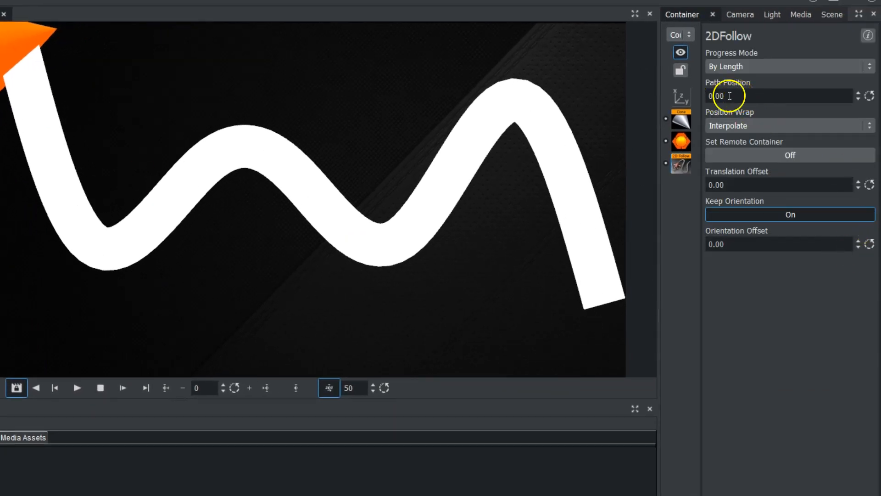
Step: Test the cone's movement along the ribbon by varying the Path Position, leaving it at 20.40
drag(715, 96, 874, 98)
drag(712, 92, 858, 92)
drag(728, 99, 858, 93)
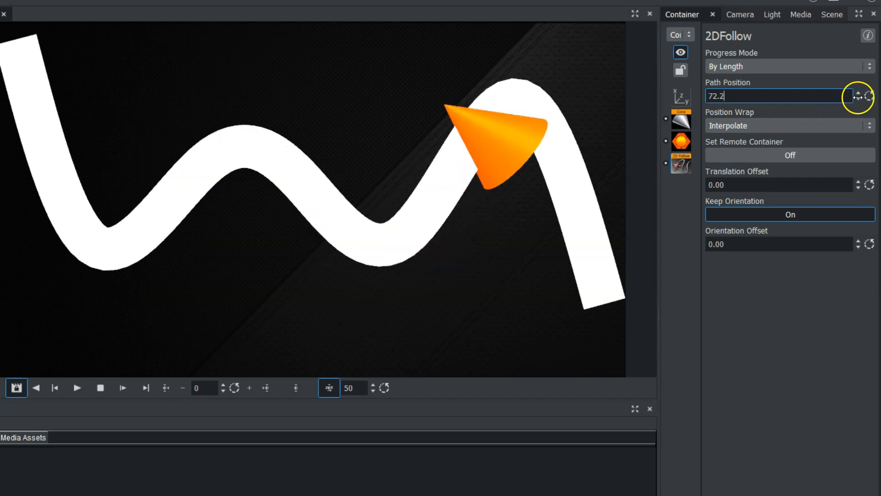
drag(712, 92, 466, 118)
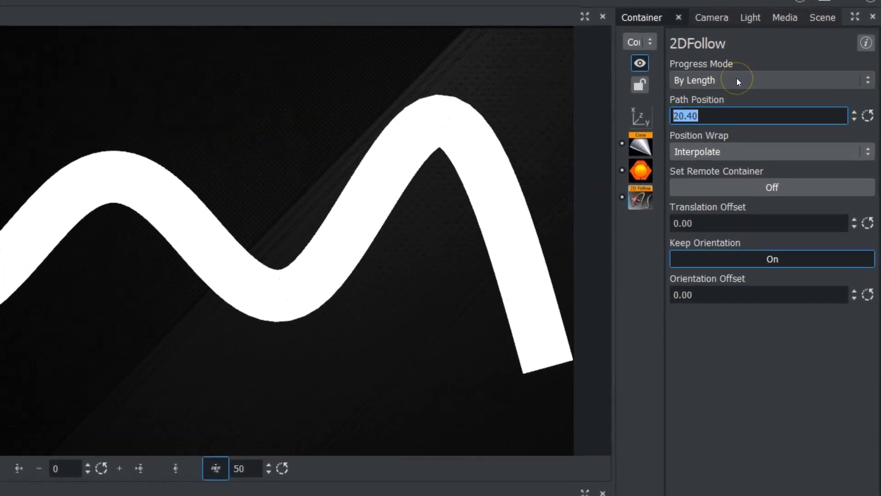
Step: Try the By Control Points progress mode with a Path Position of 1.60, and switch back to By Length
click(736, 80)
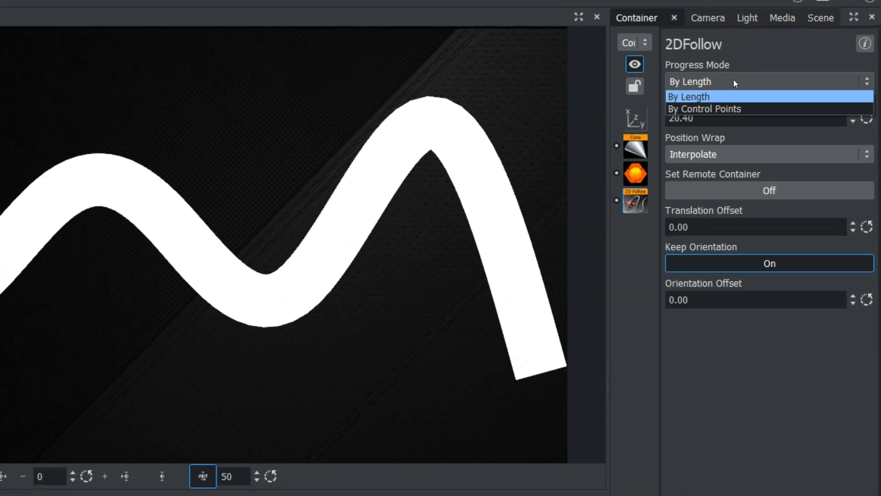
click(723, 109)
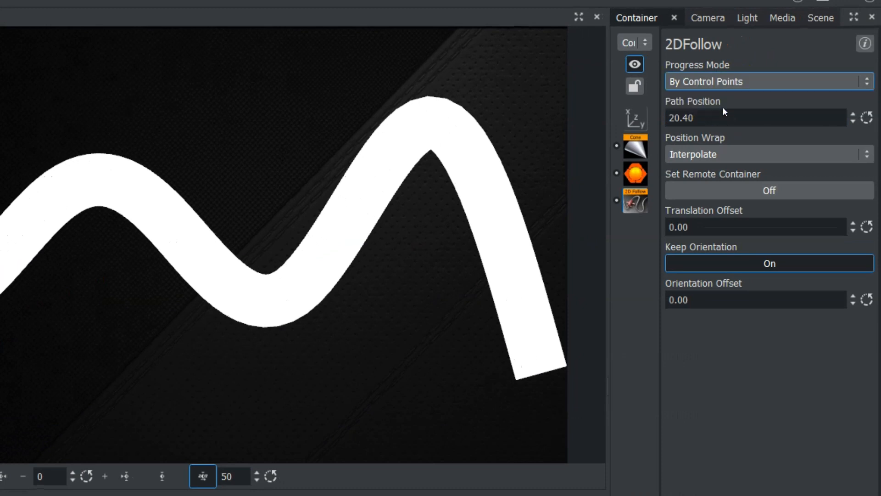
click(677, 118)
text(1.6)
mouse_move(676, 118)
mouse_down()
mouse_move(716, 118)
mouse_move(677, 119)
mouse_up()
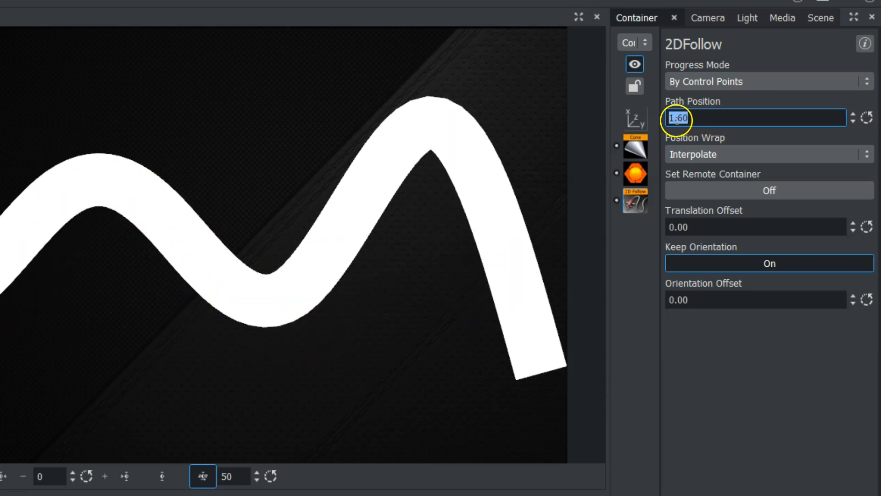
click(744, 81)
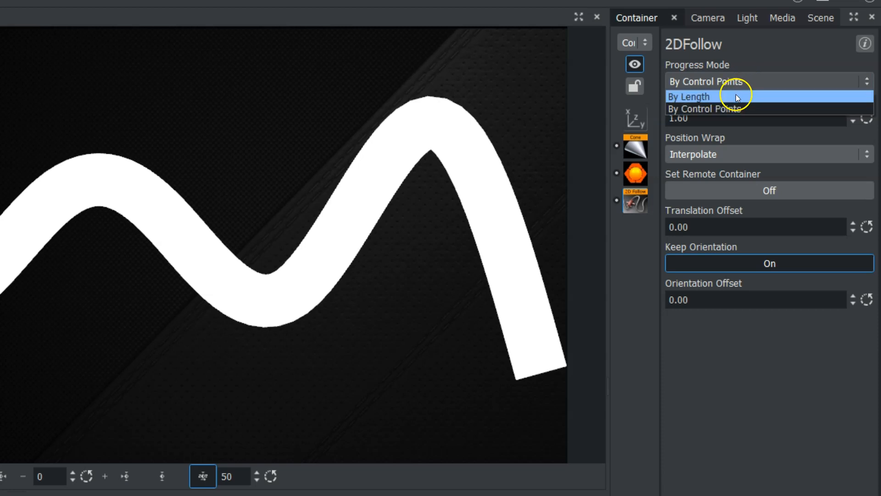
click(723, 98)
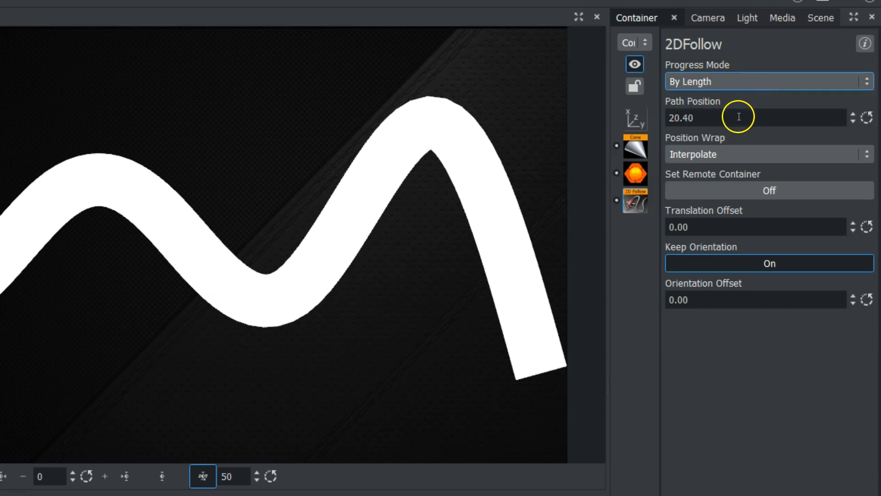
Step: Check the Position Wrap options while keeping Interpolate, and switch Set Remote Container on and off again
click(736, 155)
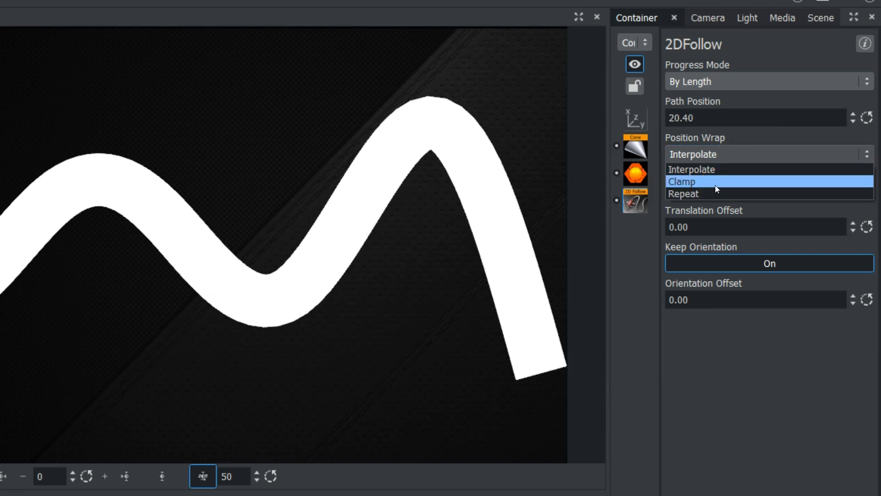
click(706, 194)
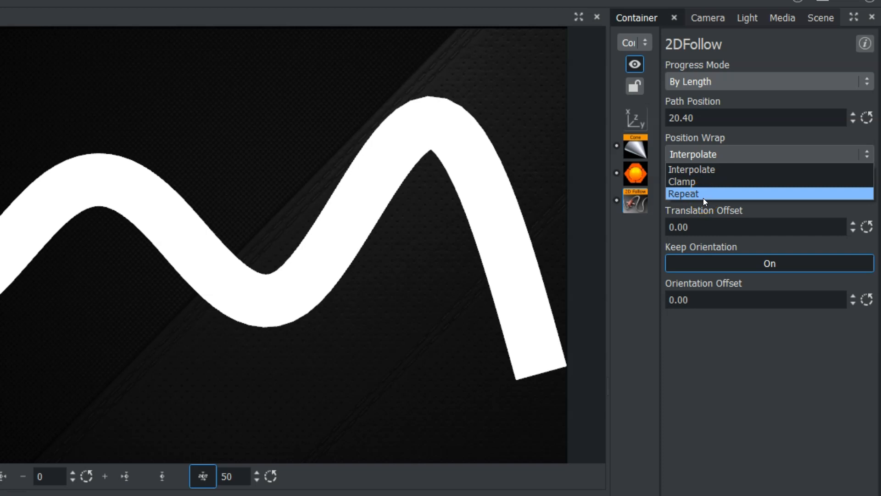
click(712, 167)
click(770, 189)
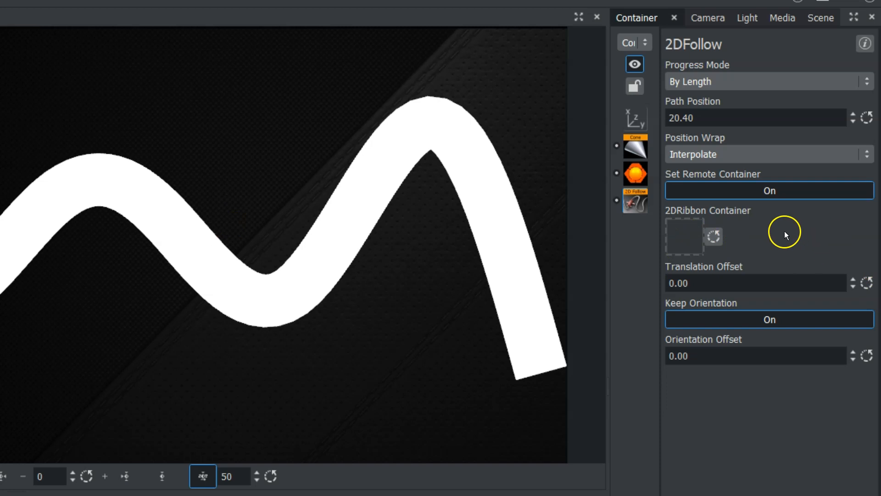
click(755, 188)
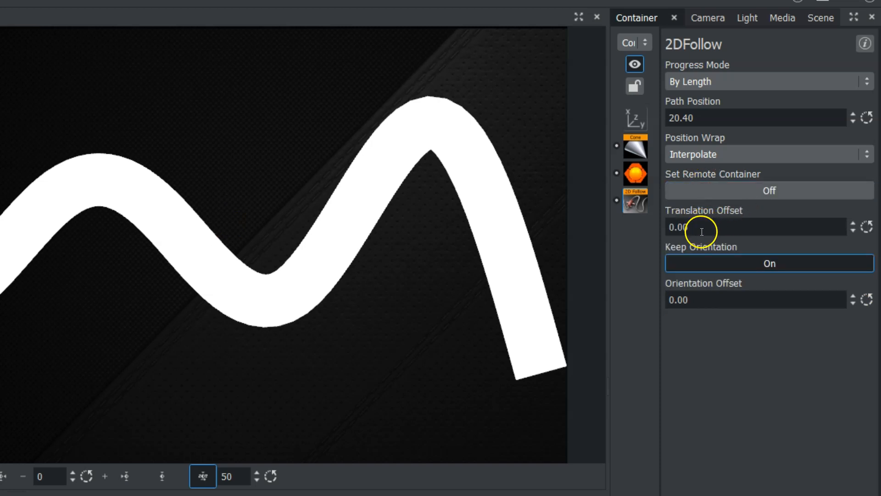
Step: Try a Translation Offset of up to 59.60 on the cone, and reset the offset
drag(672, 227, 839, 226)
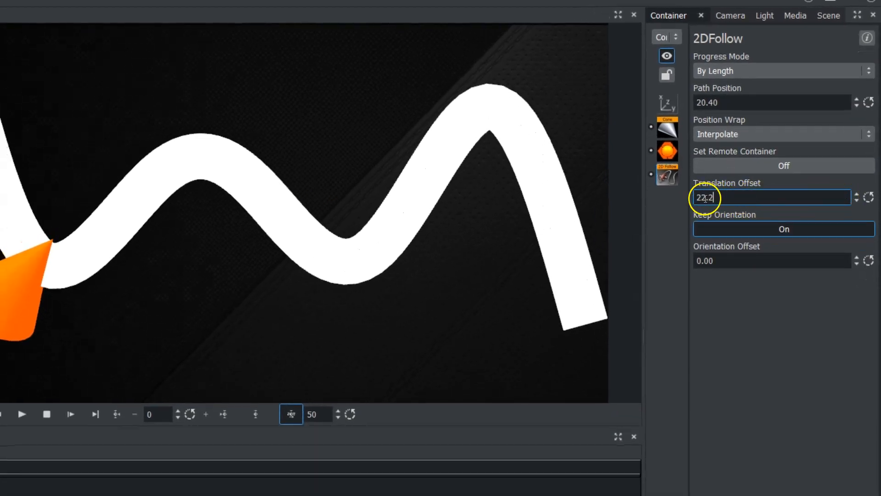
drag(709, 199, 771, 197)
drag(704, 196, 833, 199)
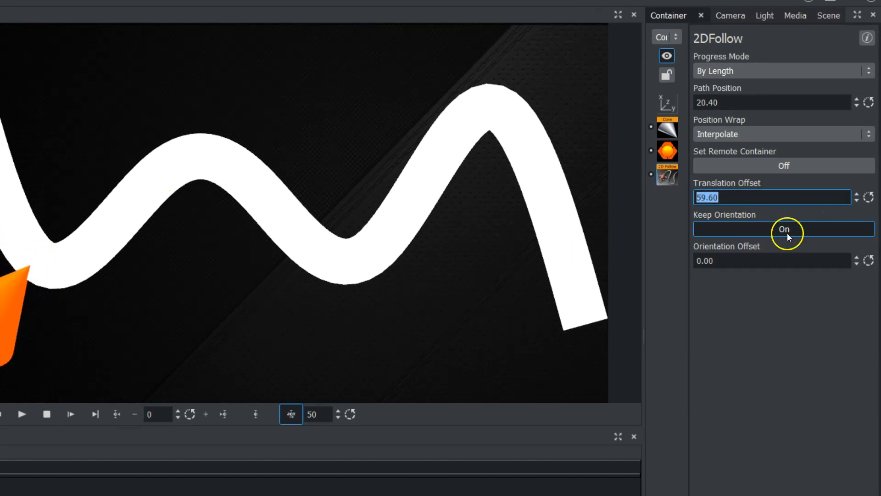
click(869, 197)
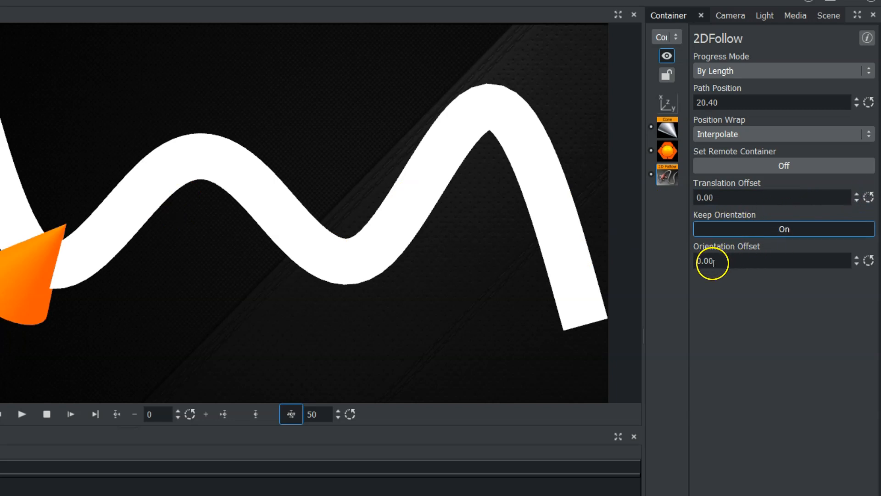
Step: Try different Orientation Offset values on the cone, leaving the offset at -30.50
drag(703, 102, 743, 110)
drag(703, 263, 849, 238)
click(765, 262)
drag(707, 260, 363, 261)
Step: Test a Path Position of 24.50 with Keep Orientation off, turn Keep Orientation back on and reset the Orientation Offset
click(768, 227)
drag(739, 93, 721, 117)
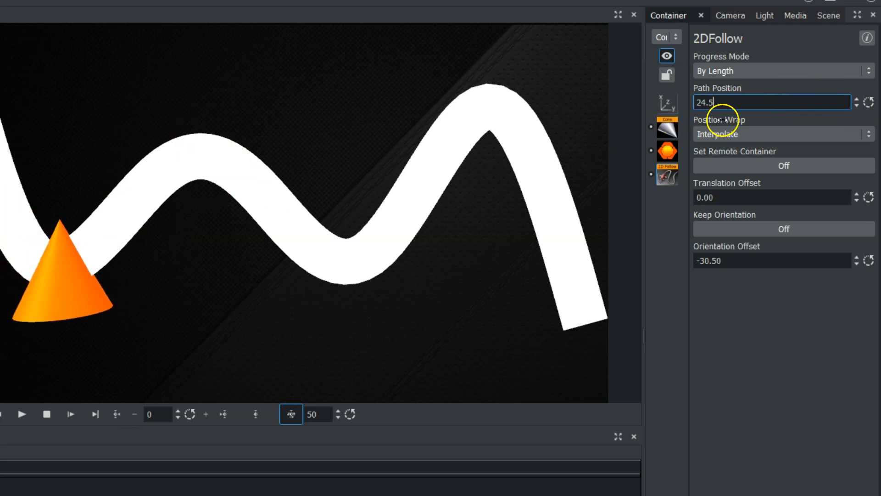
click(767, 233)
click(870, 260)
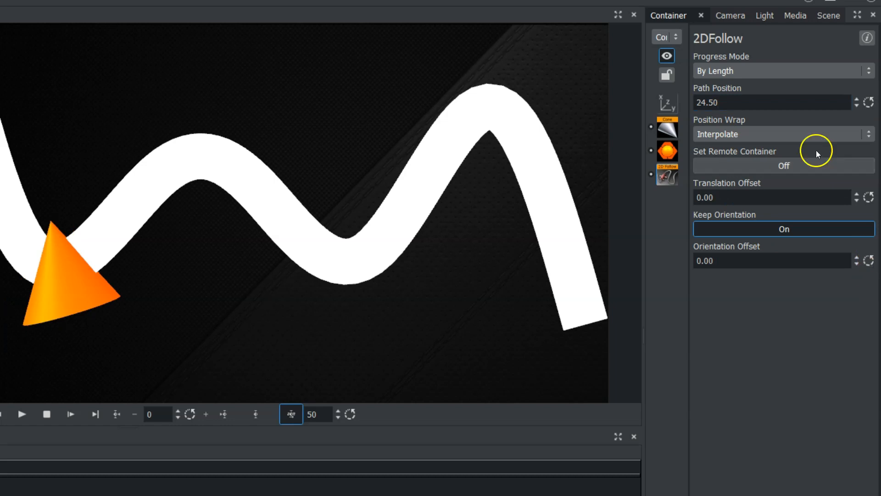
Step: Set the cone's Path Position to -4.40 and add a keyframe for it at frame 0
drag(753, 102, 567, 106)
click(714, 99)
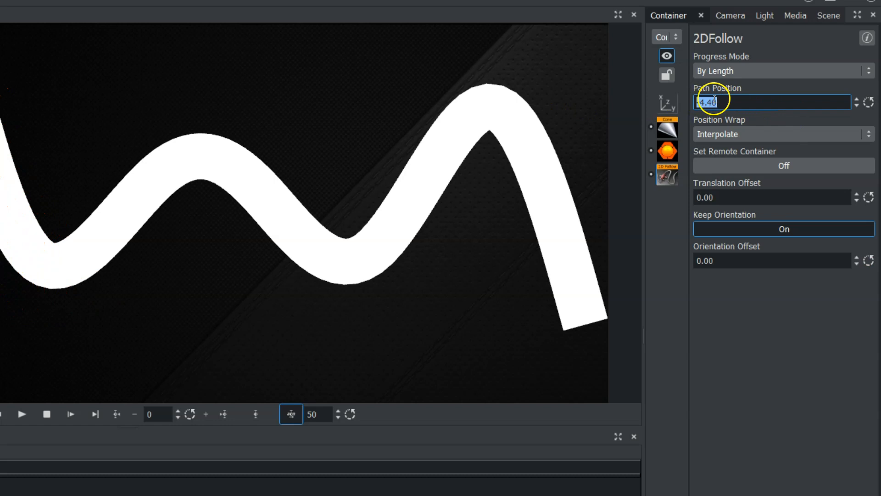
click(255, 414)
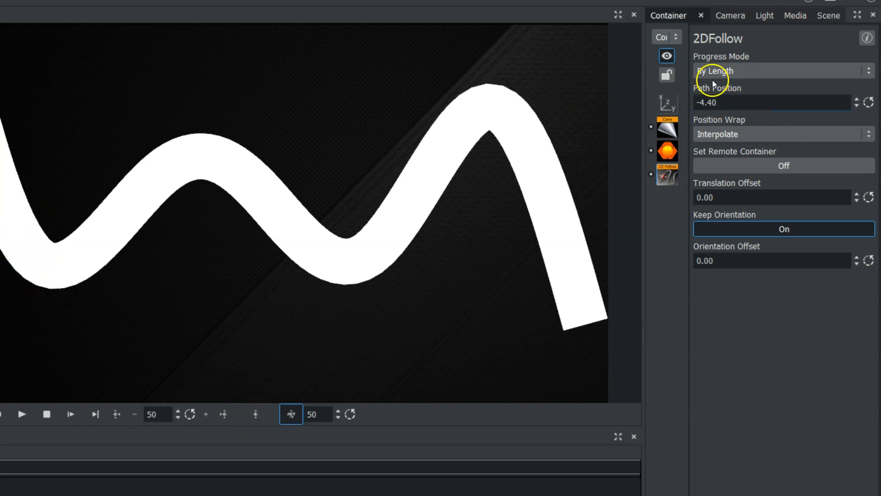
Step: Set the Path Position to 113.40 with a keyframe at frame 50, and scrub the timeline back to frame 22 to preview the movement
drag(697, 101, 877, 121)
click(716, 99)
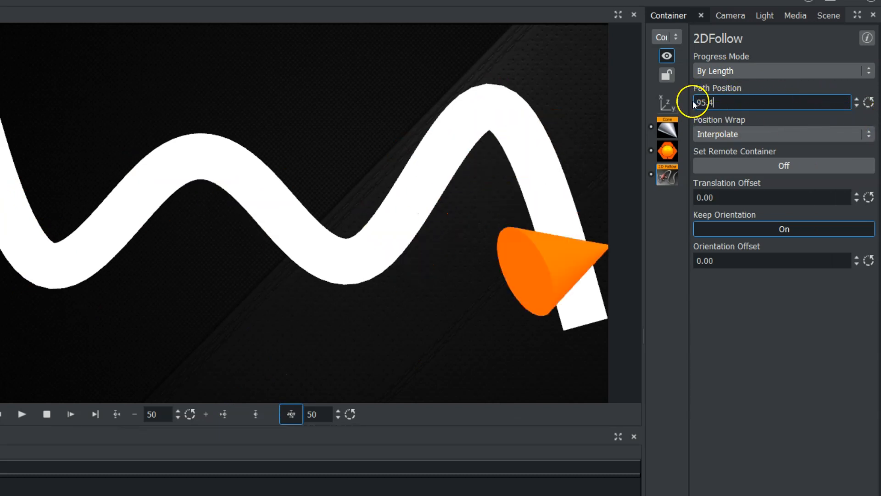
drag(754, 100, 814, 99)
click(256, 414)
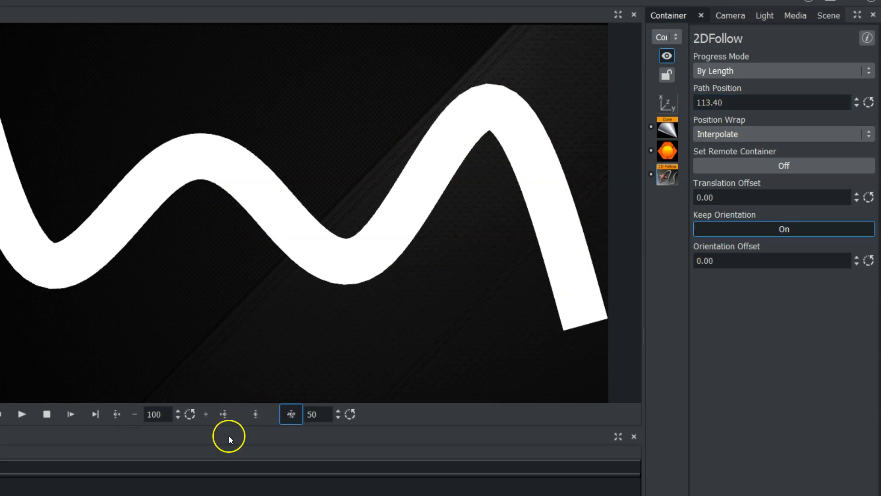
drag(160, 413, 107, 416)
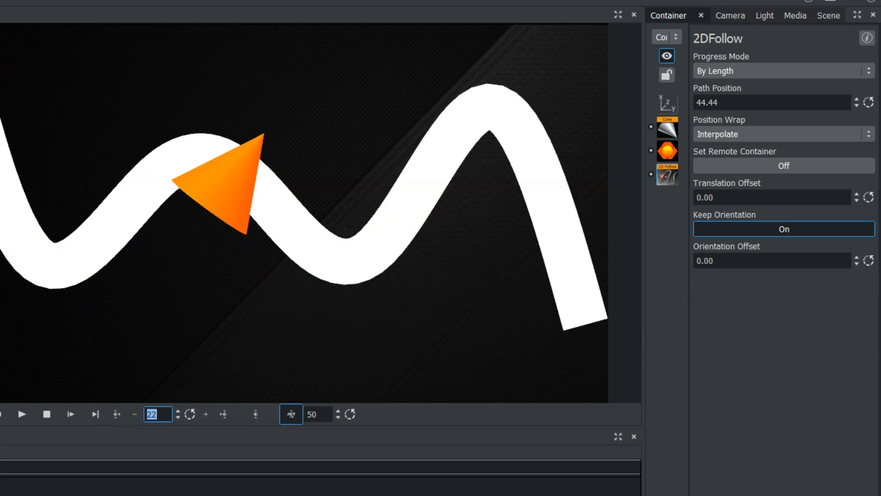
Step: Preview the cone's animation across the timeline with the ribbon's 2DRibbon geometry disabled, and re-enable the geometry
click(571, 143)
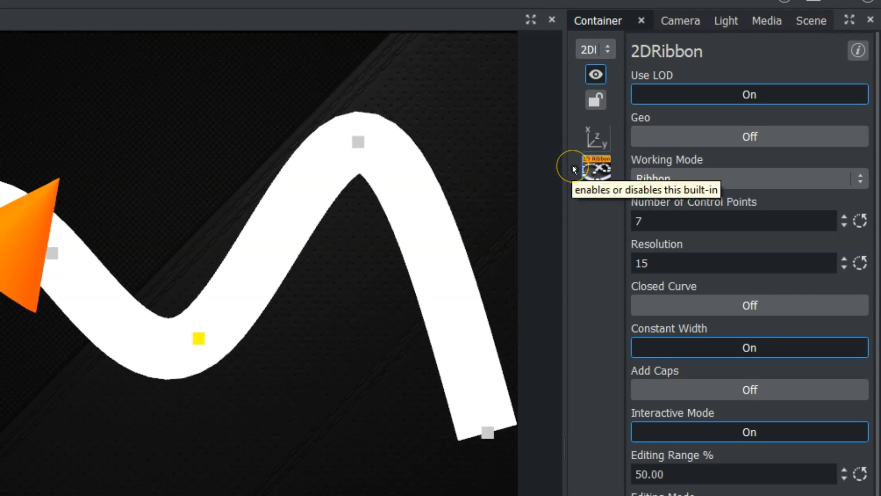
click(574, 167)
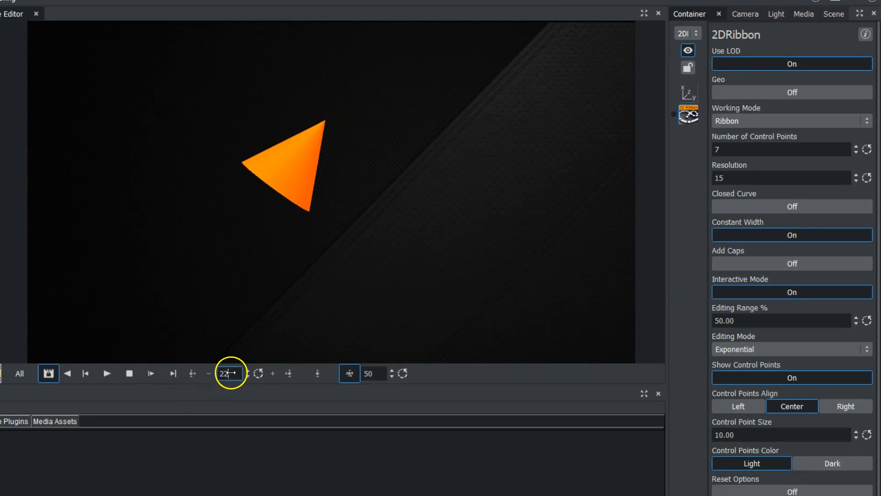
mouse_move(231, 373)
mouse_down()
mouse_move(217, 372)
mouse_move(233, 373)
mouse_up()
drag(235, 373, 227, 372)
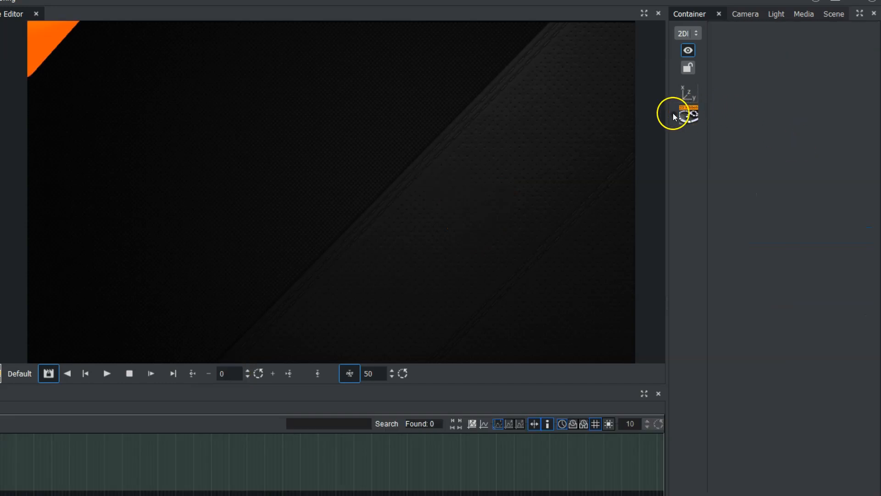
click(673, 112)
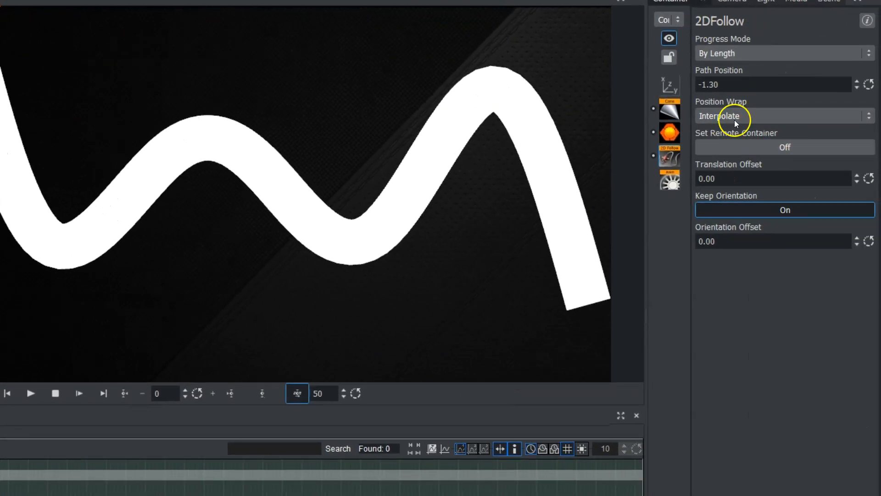
Step: Turn on Set Remote Container in the cone's 2DFollow with the 2DRibbon container as its target, and set Path Position to 25.10
click(751, 150)
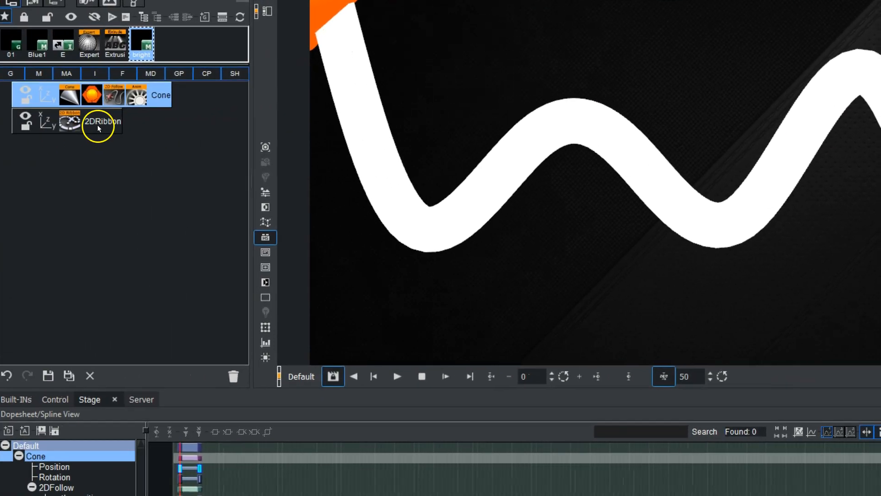
drag(41, 127, 714, 172)
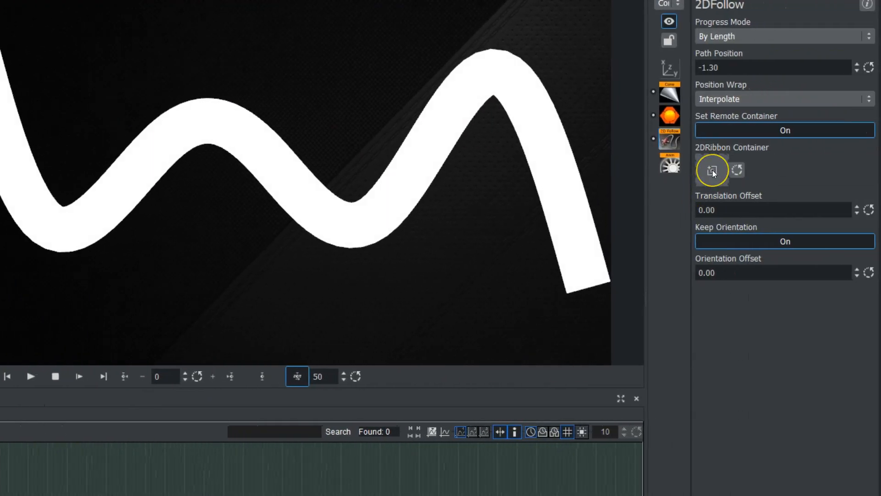
drag(700, 65, 878, 38)
click(709, 67)
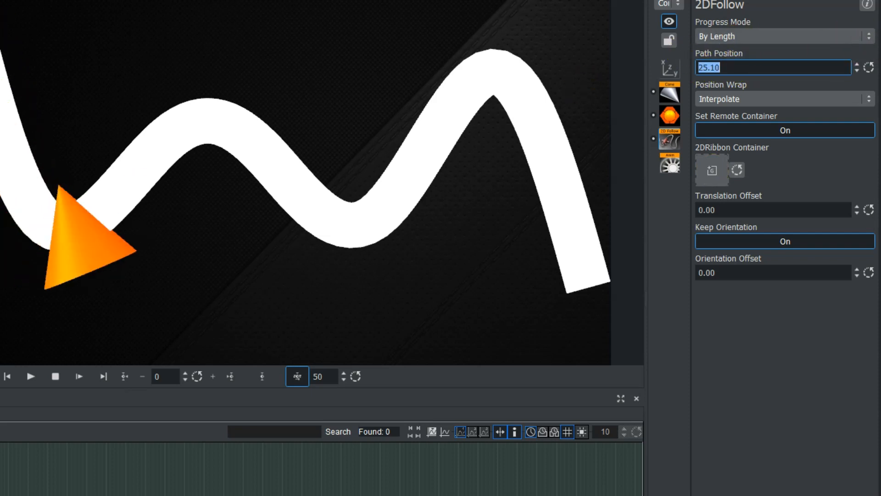
click(741, 130)
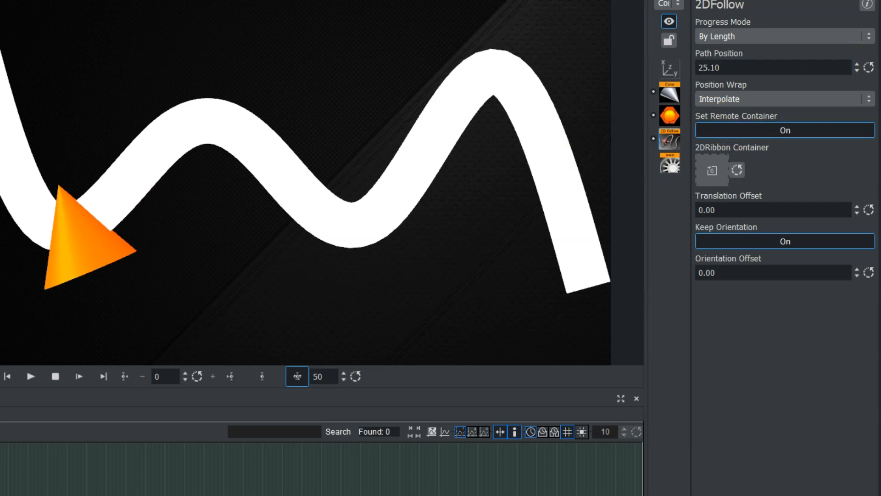